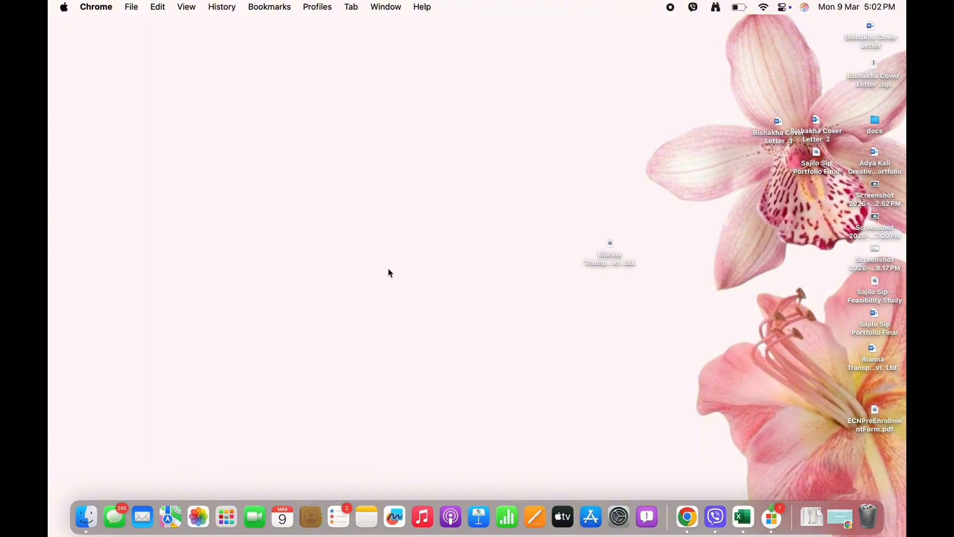
Switch to Chrome and open the linktr.ee website
click(688, 518)
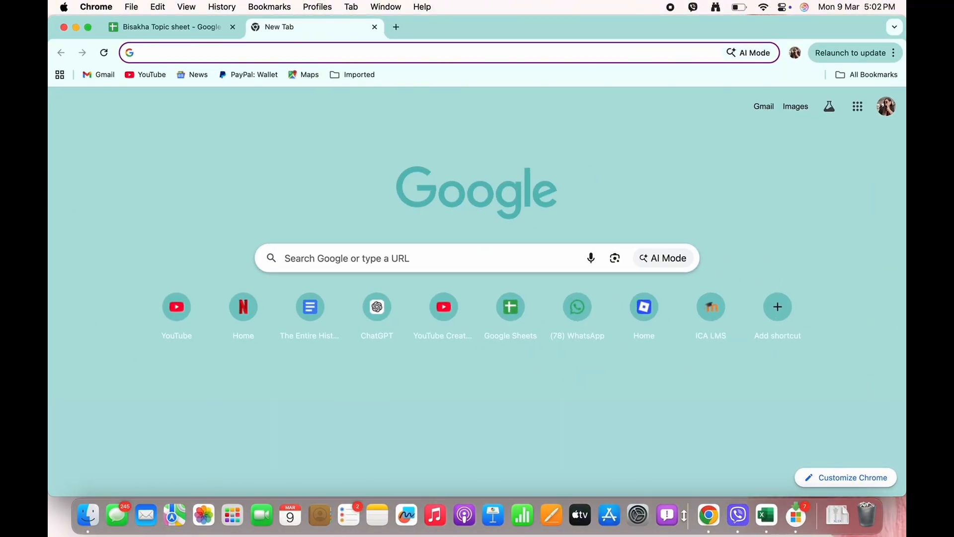
text(linktr.ee)
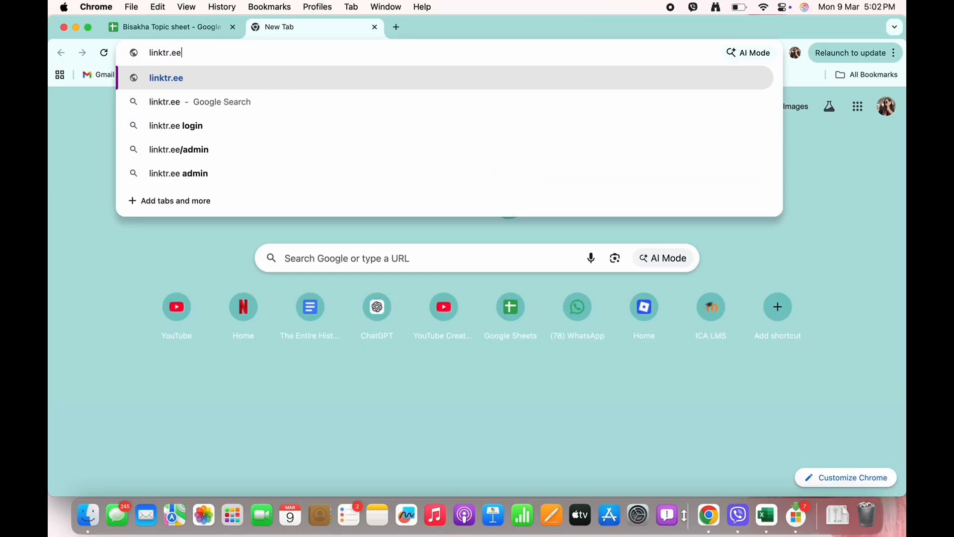
key(Return)
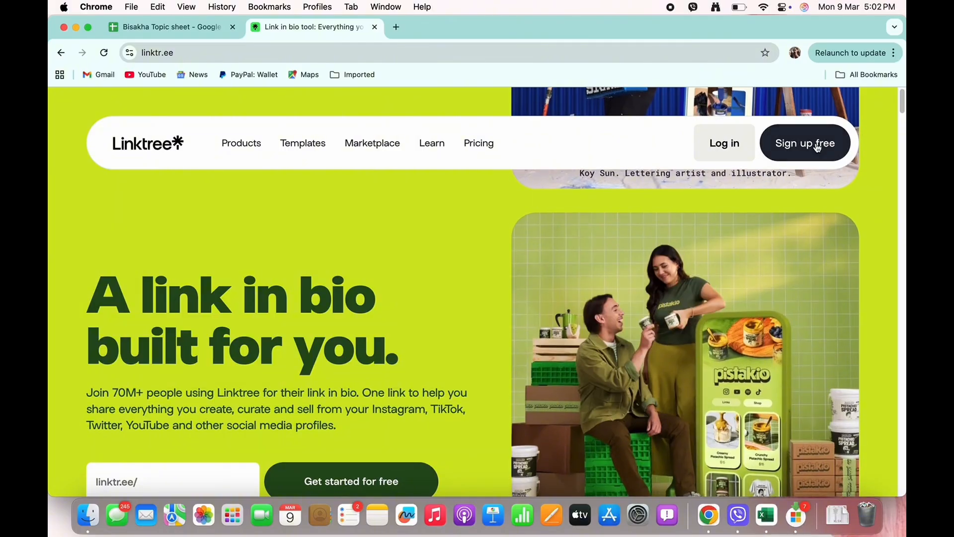
Sign up for a free Linktree account using Google and look over the goal options for using Linktree
click(820, 145)
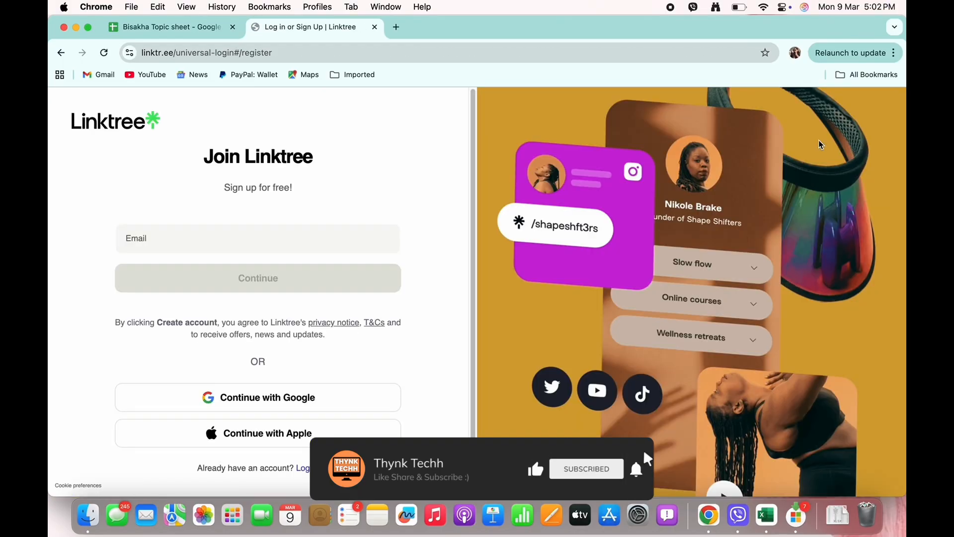
click(339, 396)
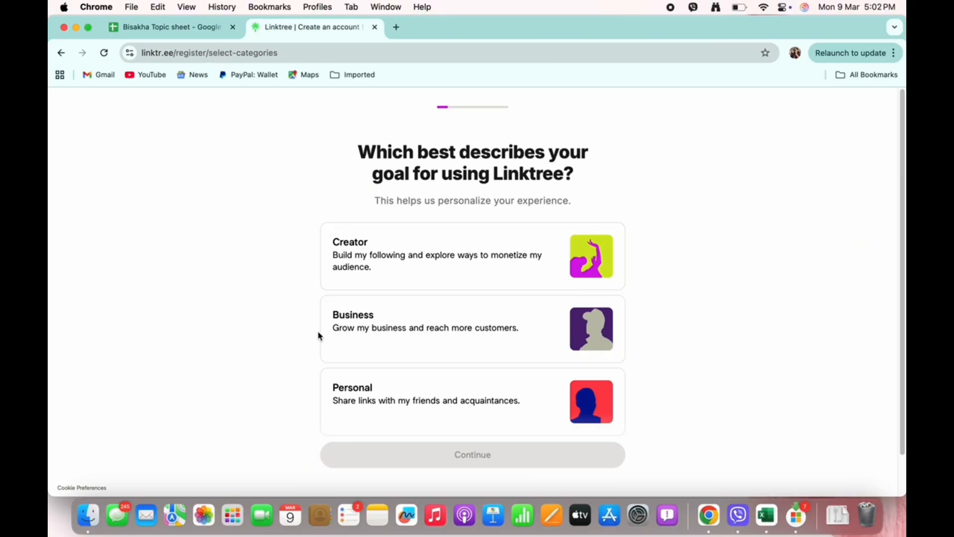
scroll(437, 344, down, 2)
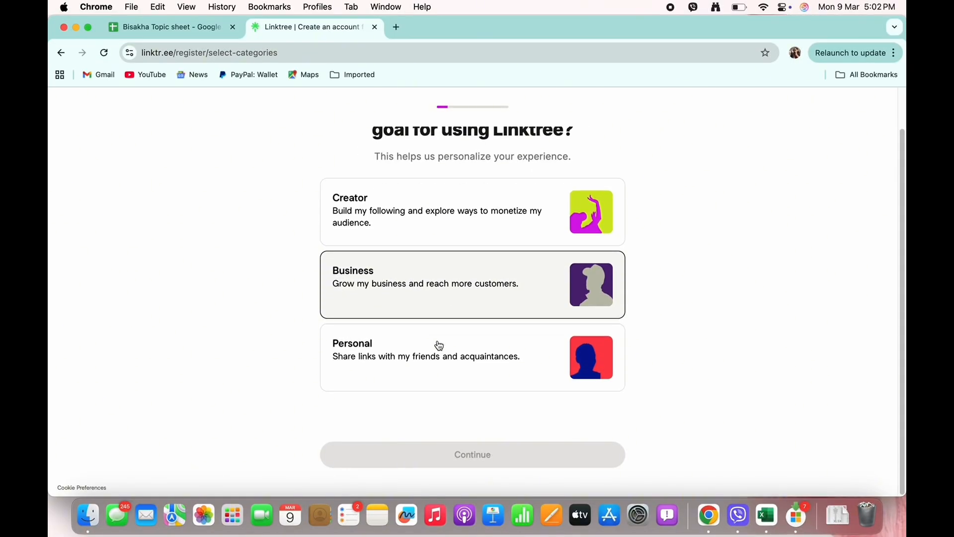
scroll(439, 345, up, 2)
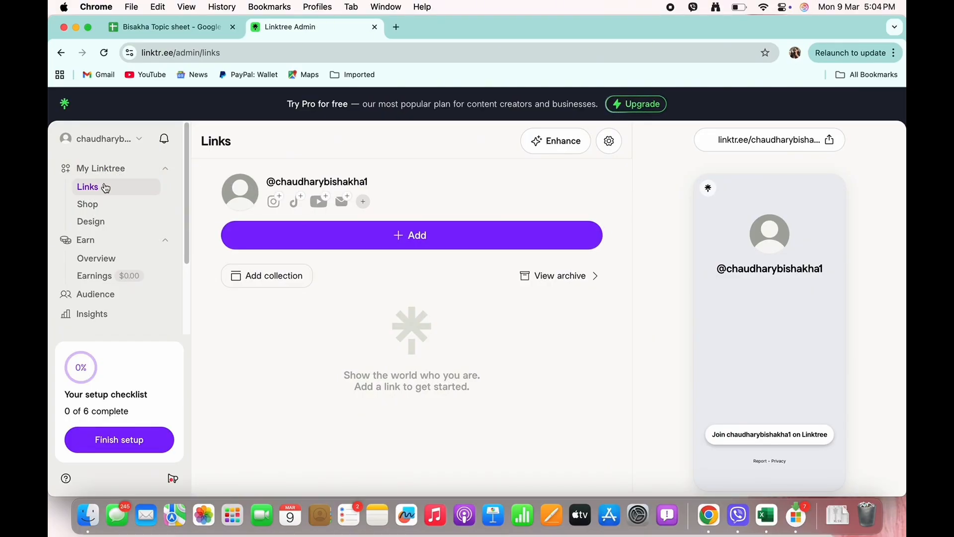
Add a TikTok profile link titled "Tiktok" and enter the account's TikTok username as its URL
click(430, 243)
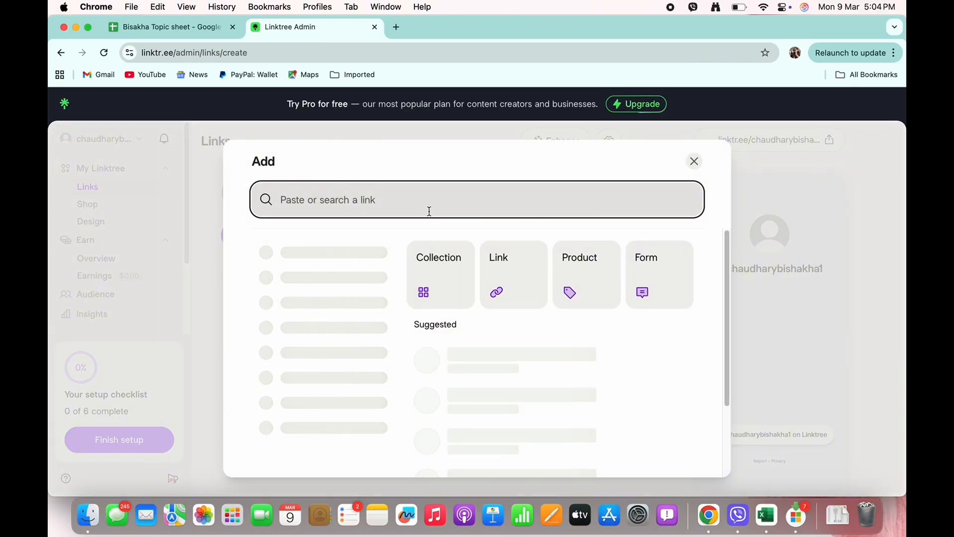
click(447, 400)
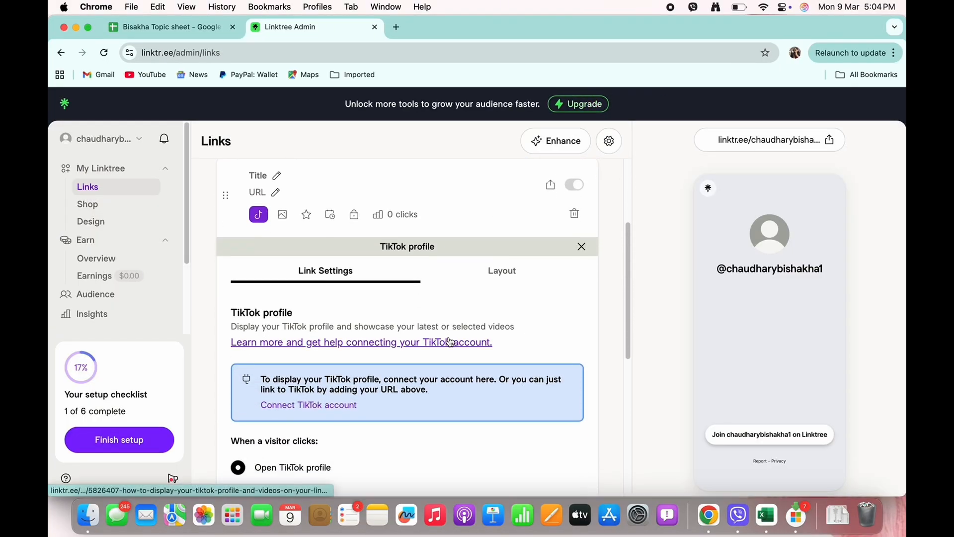
click(264, 213)
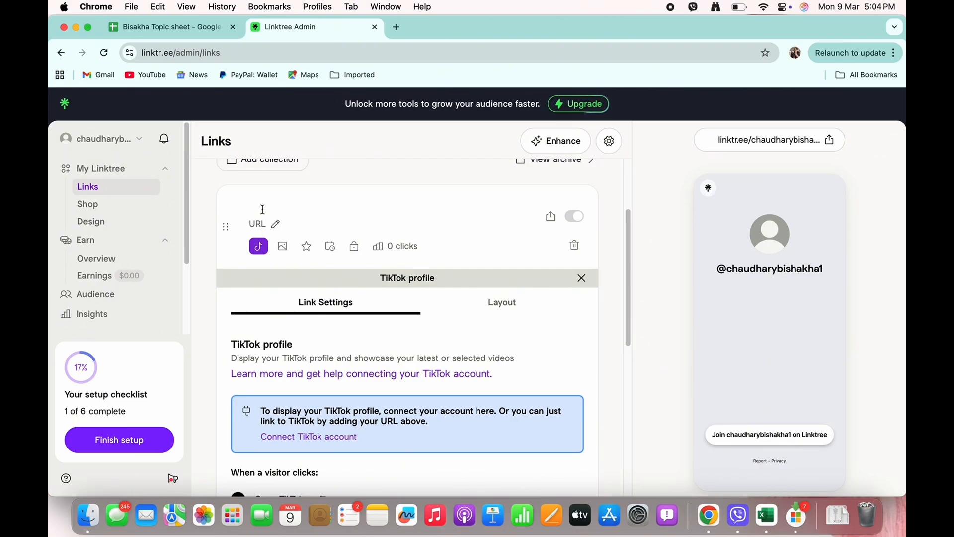
text(Tiktok)
key(Tab)
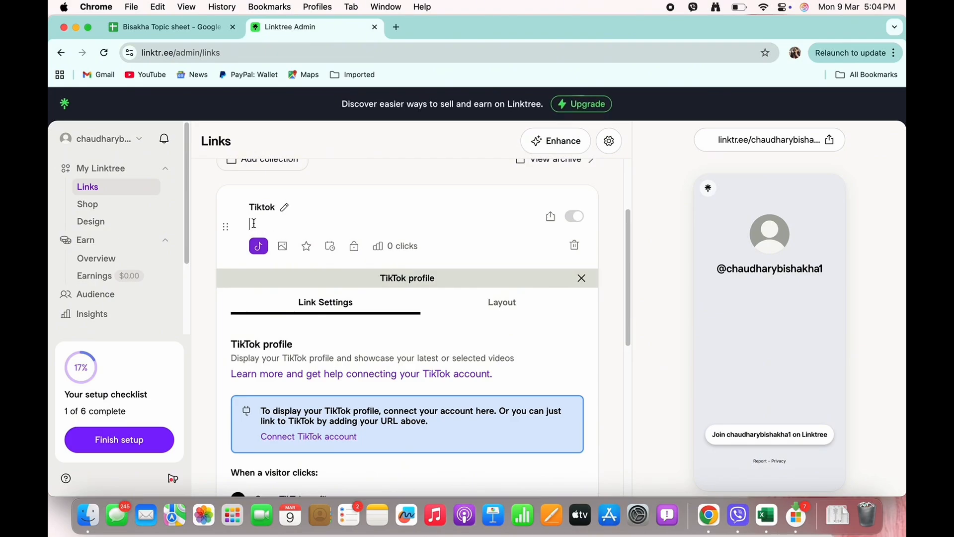
text(bishakhaaa)
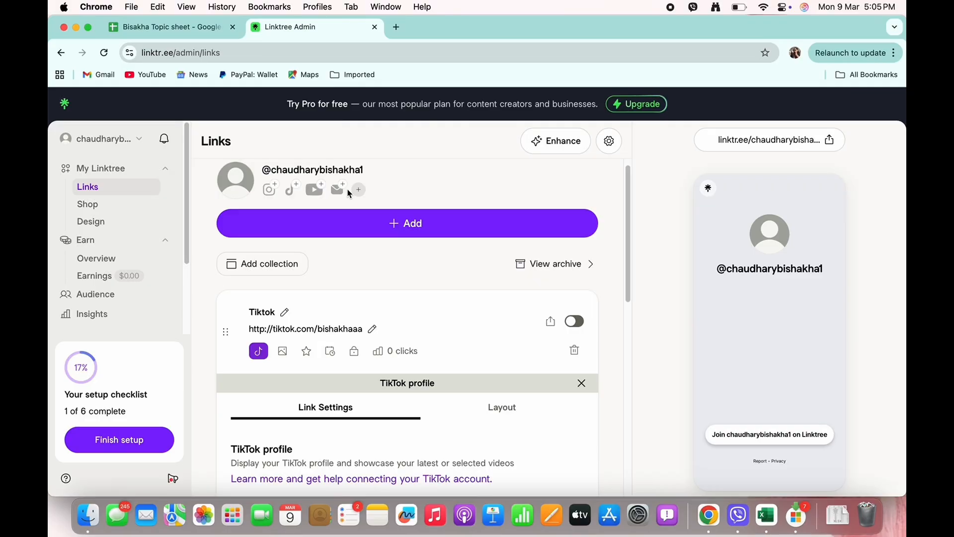
scroll(346, 286, down, 1)
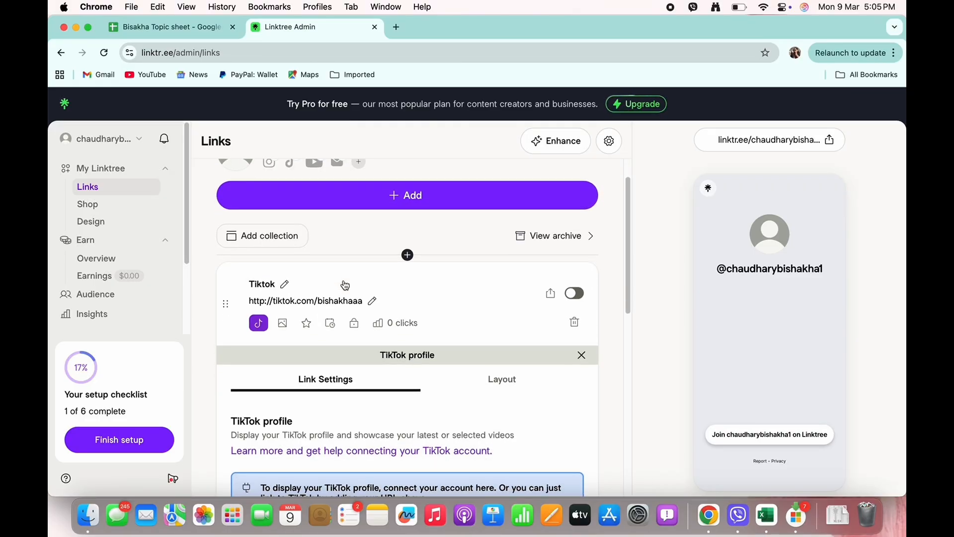
scroll(345, 285, up, 2)
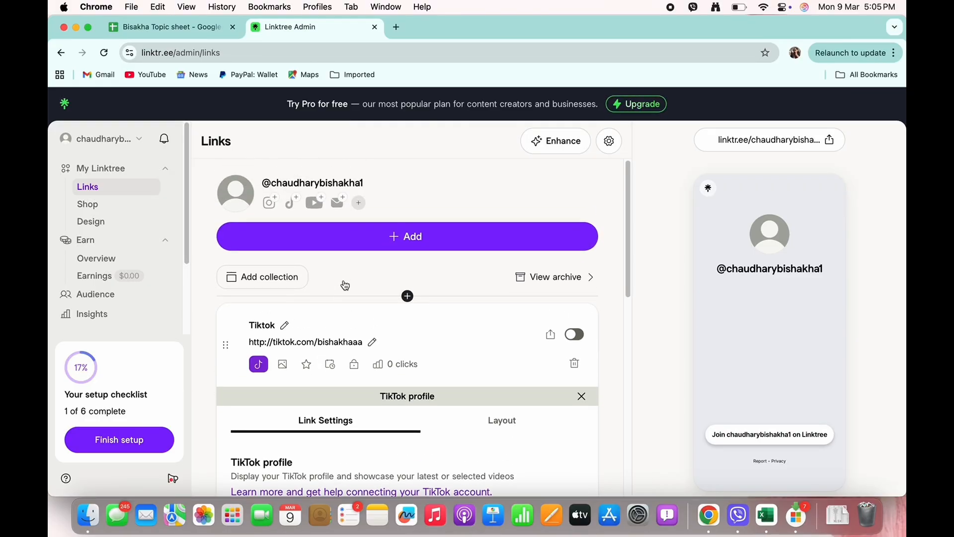
Open the account settings and review the page from the personal information down to account deletion
click(97, 166)
click(96, 165)
click(98, 136)
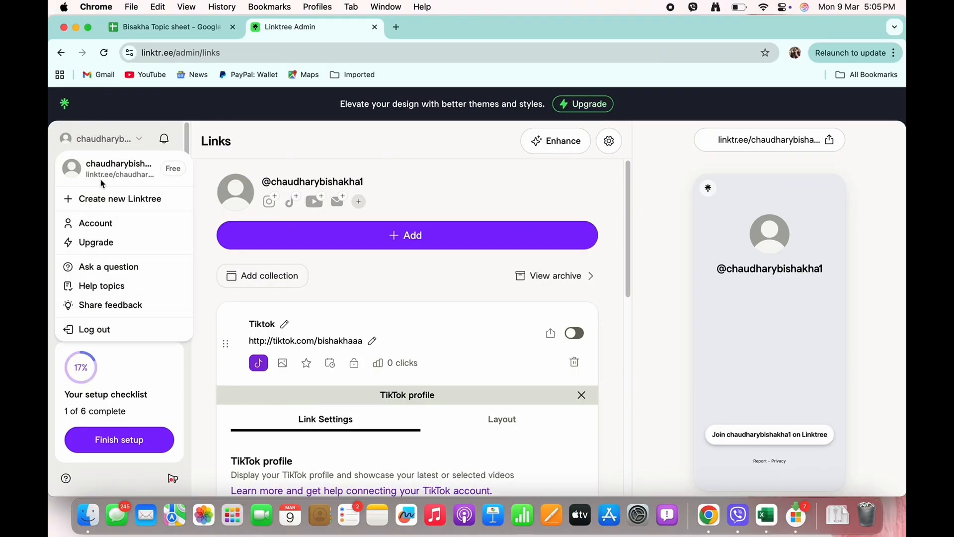
click(101, 223)
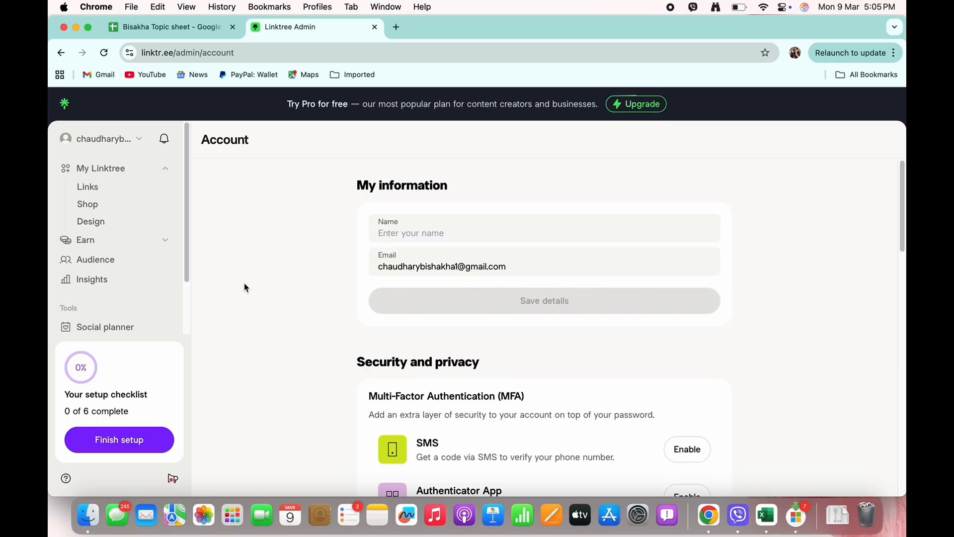
scroll(494, 401, down, 5)
scroll(493, 401, up, 5)
scroll(417, 358, down, 10)
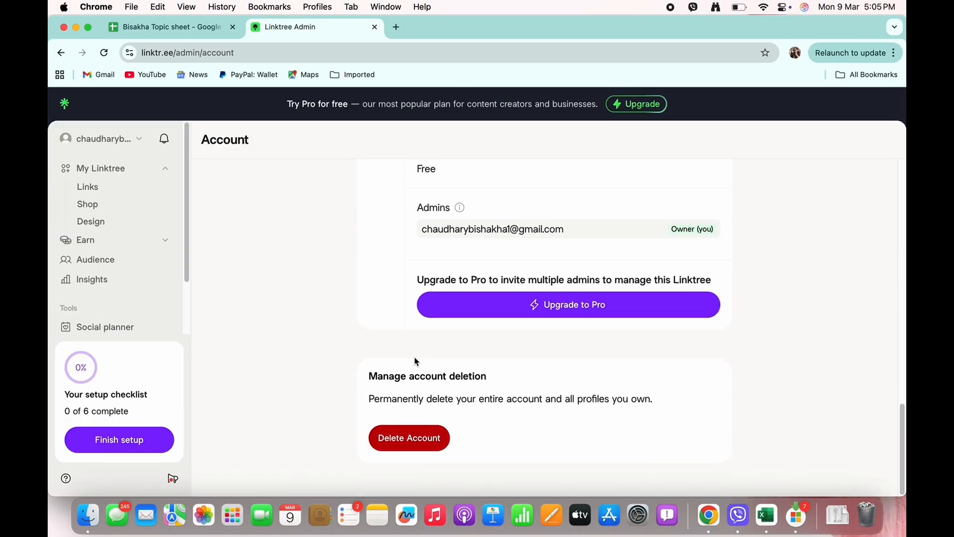
scroll(481, 273, up, 10)
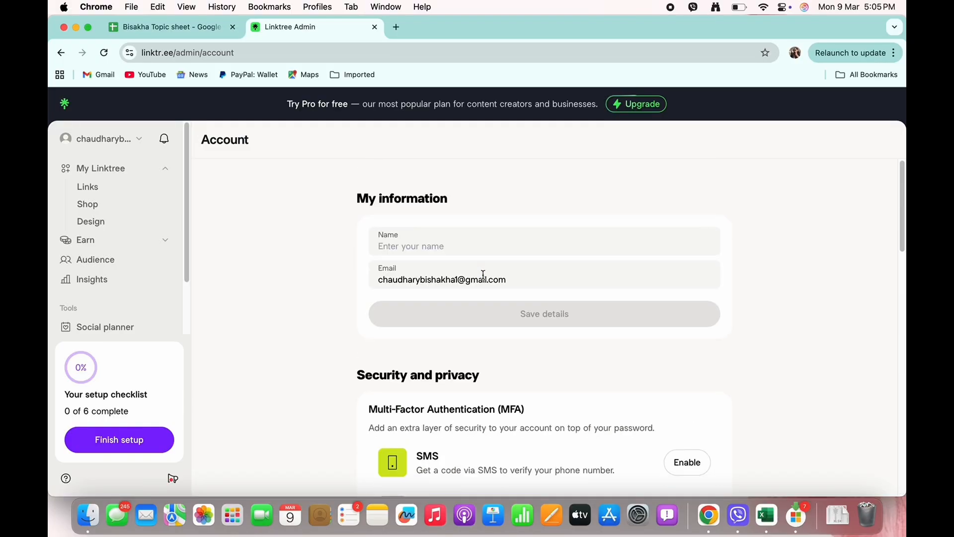
Return to the Links page and view the profile image options without choosing one
click(108, 172)
click(109, 172)
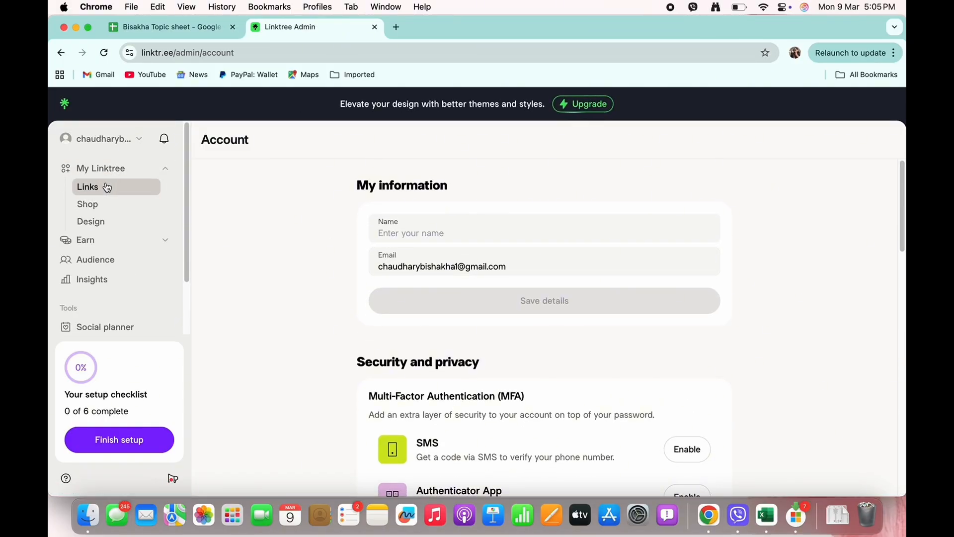
click(106, 189)
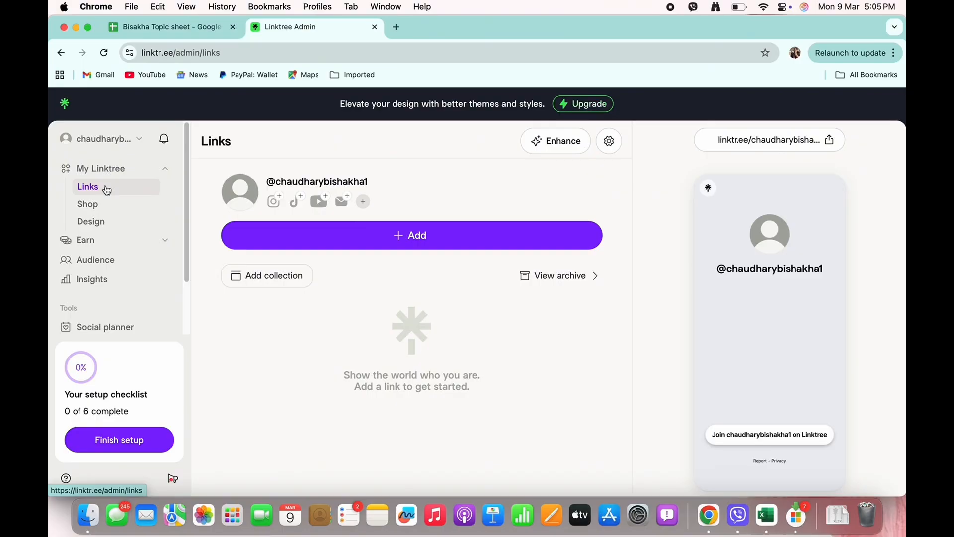
click(64, 142)
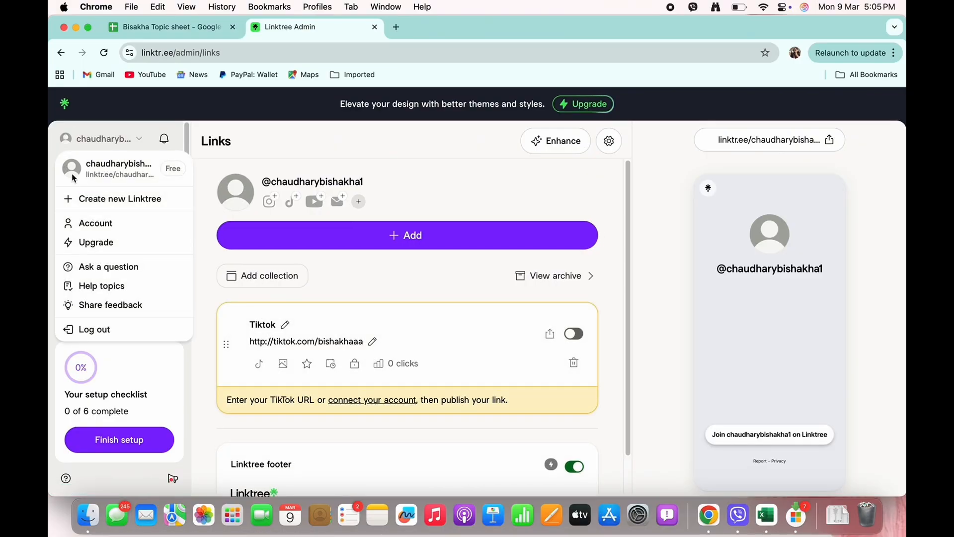
click(239, 207)
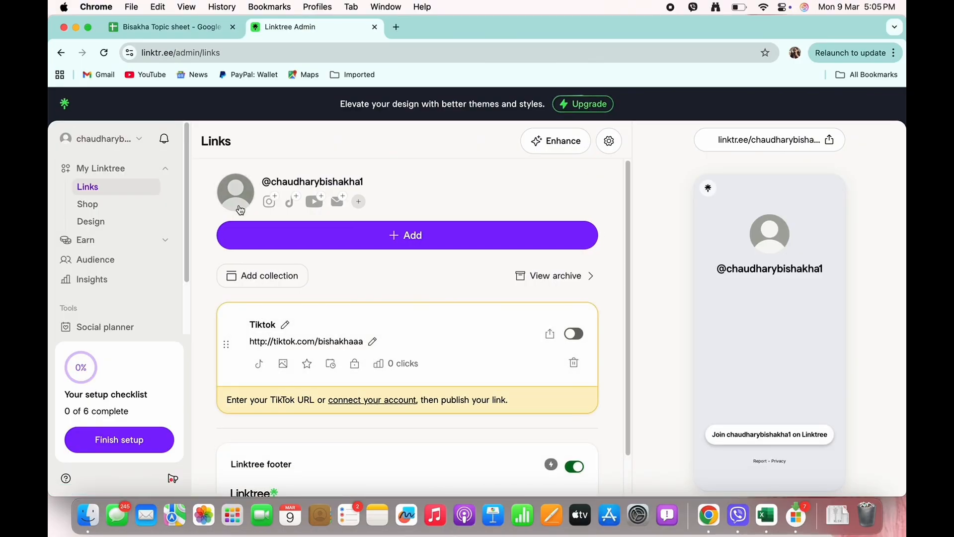
click(238, 194)
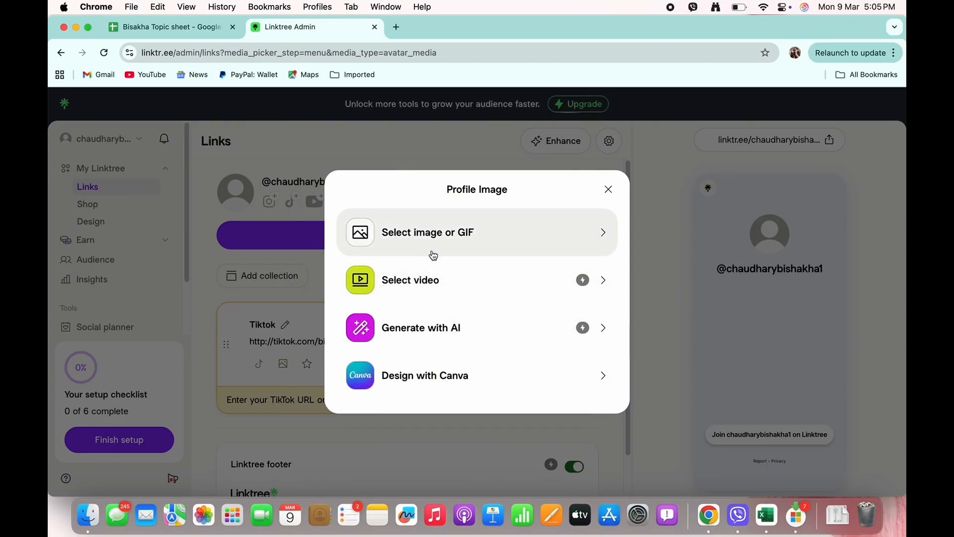
click(609, 190)
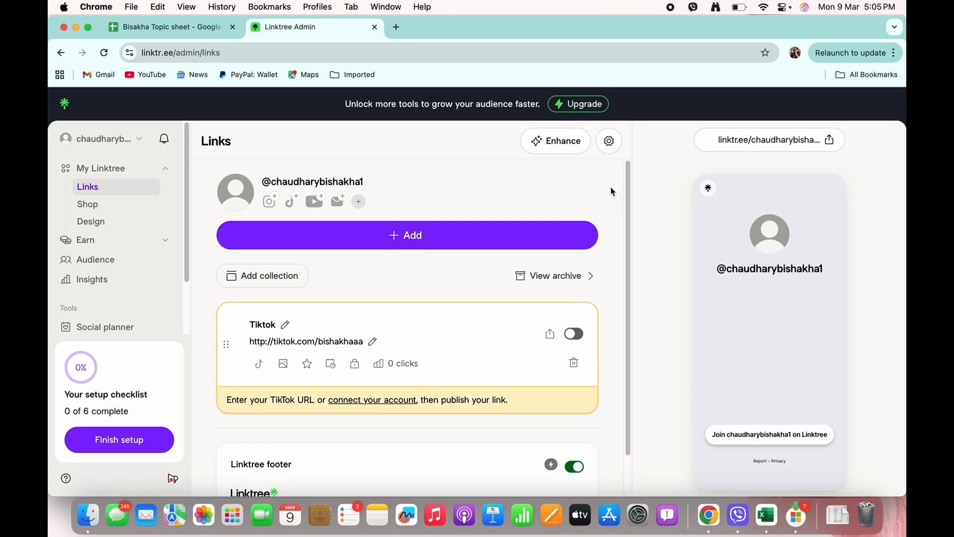
scroll(393, 279, down, 2)
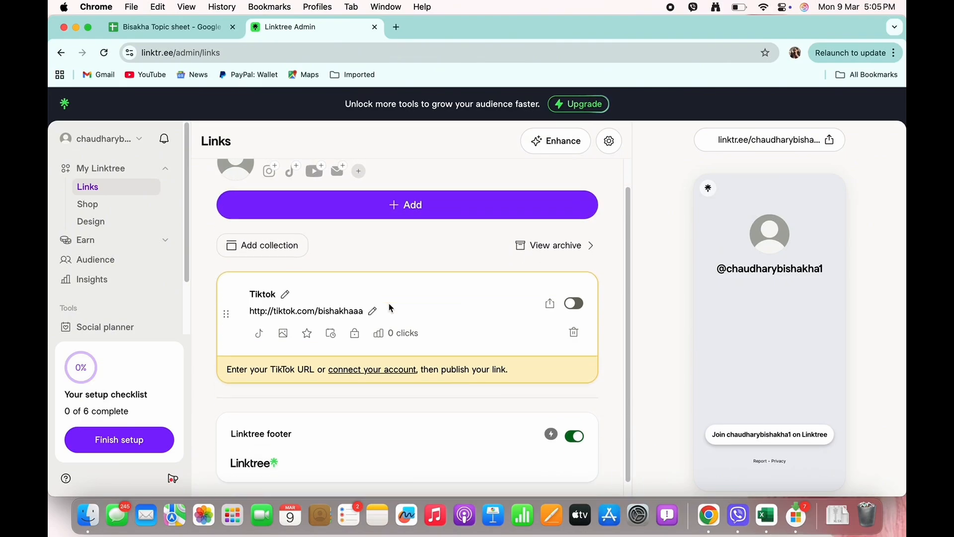
scroll(390, 307, up, 2)
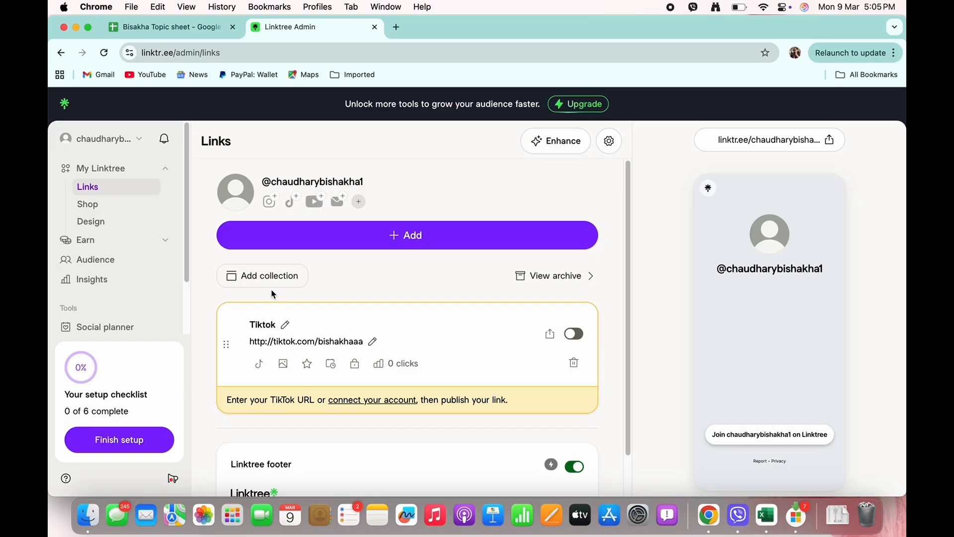
scroll(153, 245, down, 1)
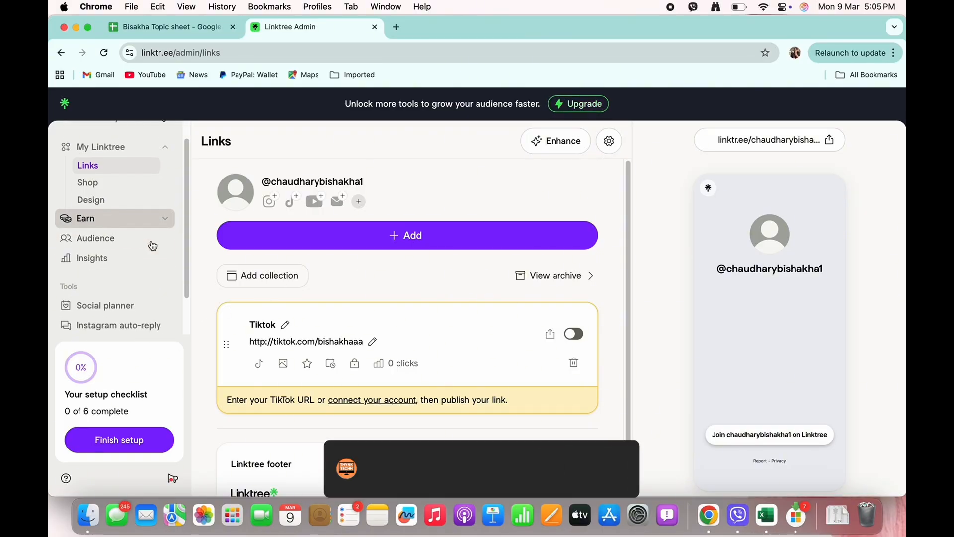
scroll(152, 245, down, 2)
scroll(152, 243, up, 3)
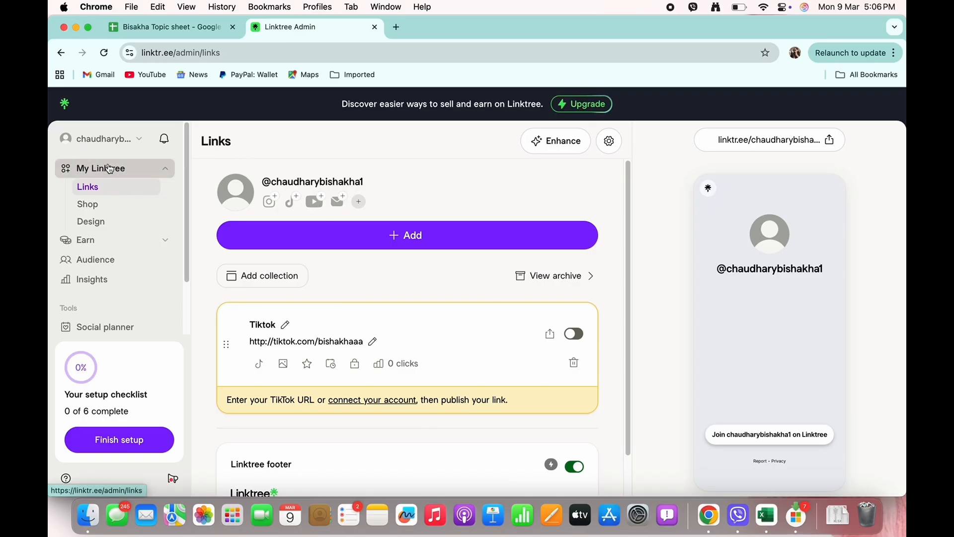
Open the account settings page again and minimise the browser window
click(106, 138)
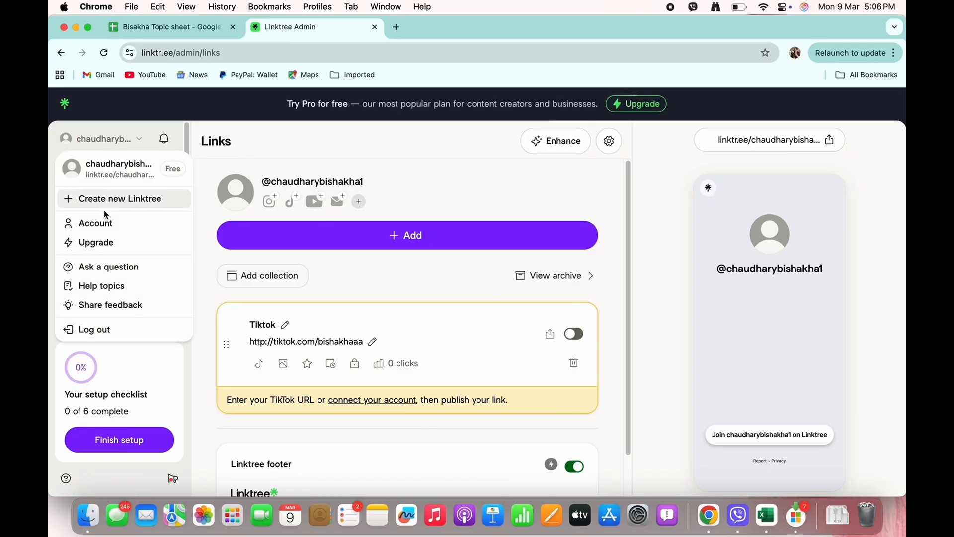
click(120, 225)
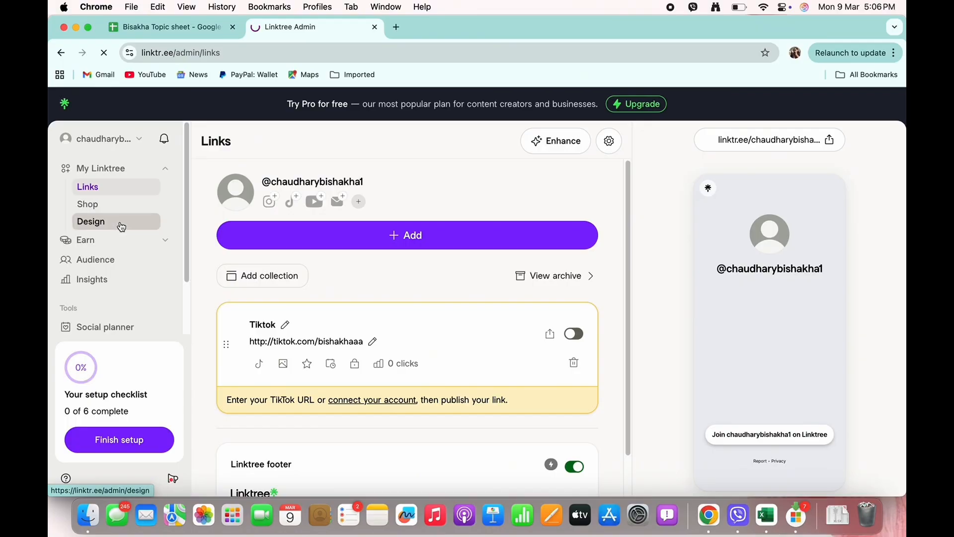
click(76, 28)
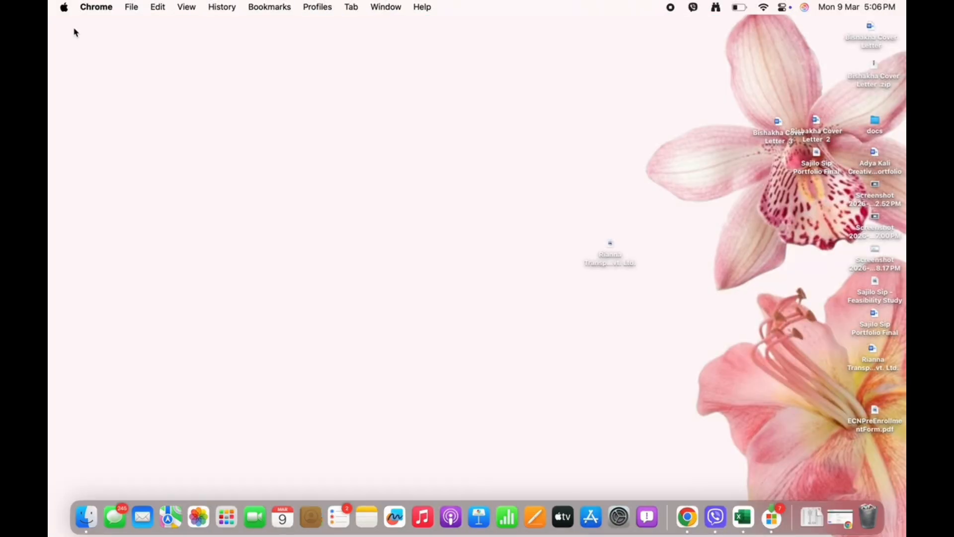